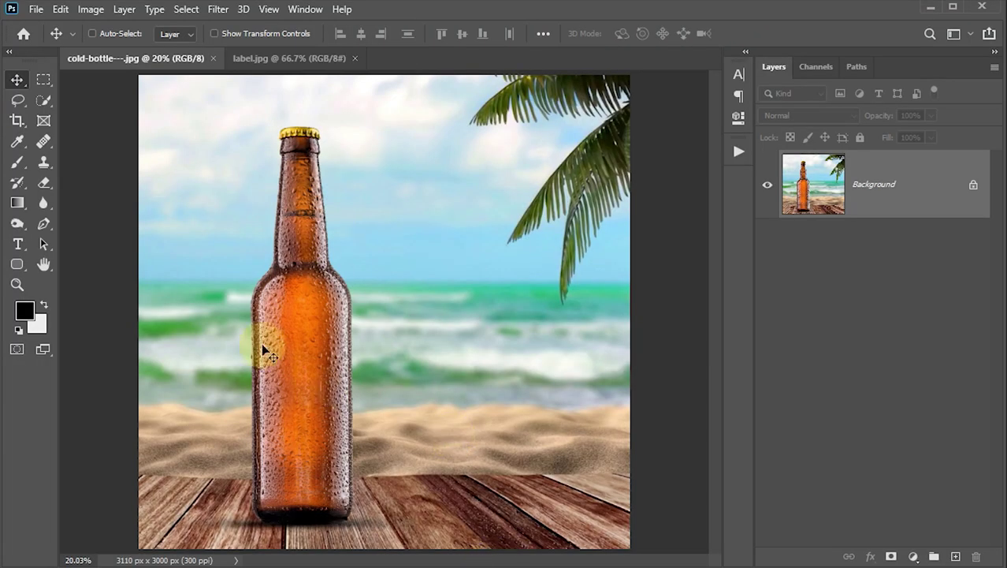
Switch to the label.jpg document showing the vintage label design
click(282, 59)
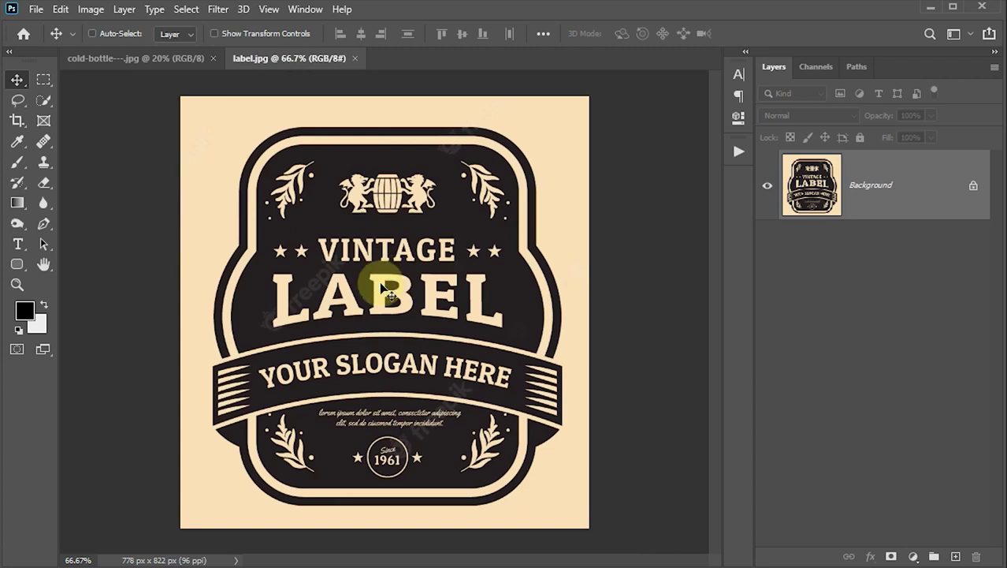
Drag the vintage label into the bottle photo and position it over the bottle's body
mouse_move(380, 280)
mouse_down()
mouse_move(157, 66)
mouse_move(427, 379)
mouse_move(328, 376)
mouse_up()
scroll(287, 378, up, 3)
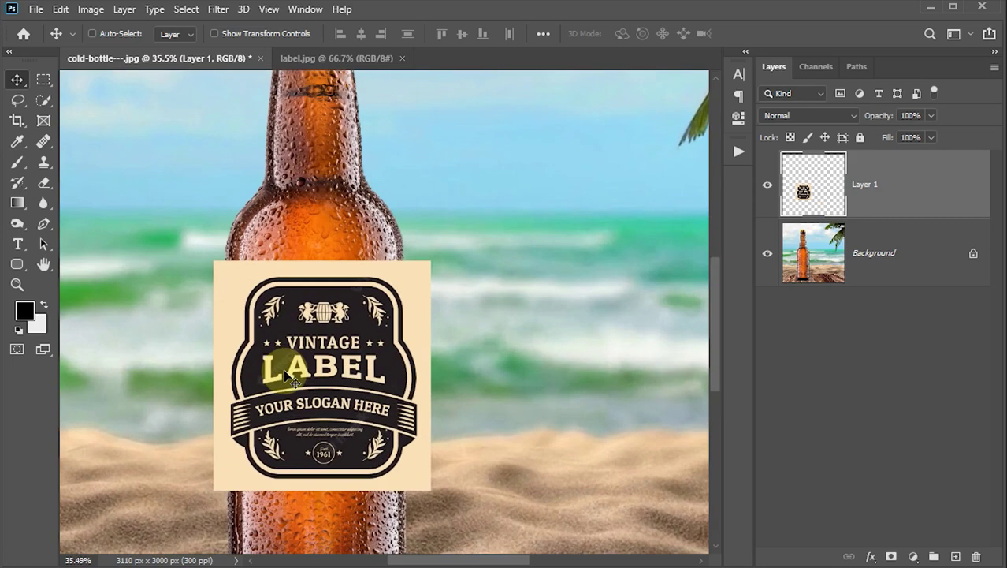
scroll(291, 382, up, 2)
scroll(288, 371, up, 2)
drag(269, 356, 291, 357)
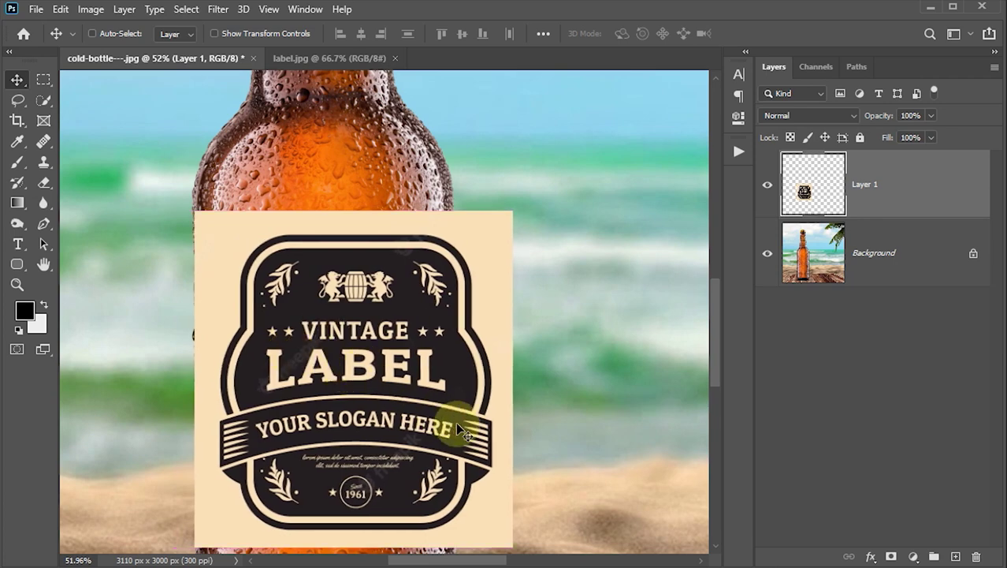
Free-transform the label layer down to 81.08% so it fits within the bottle's width
key(ctrl+t)
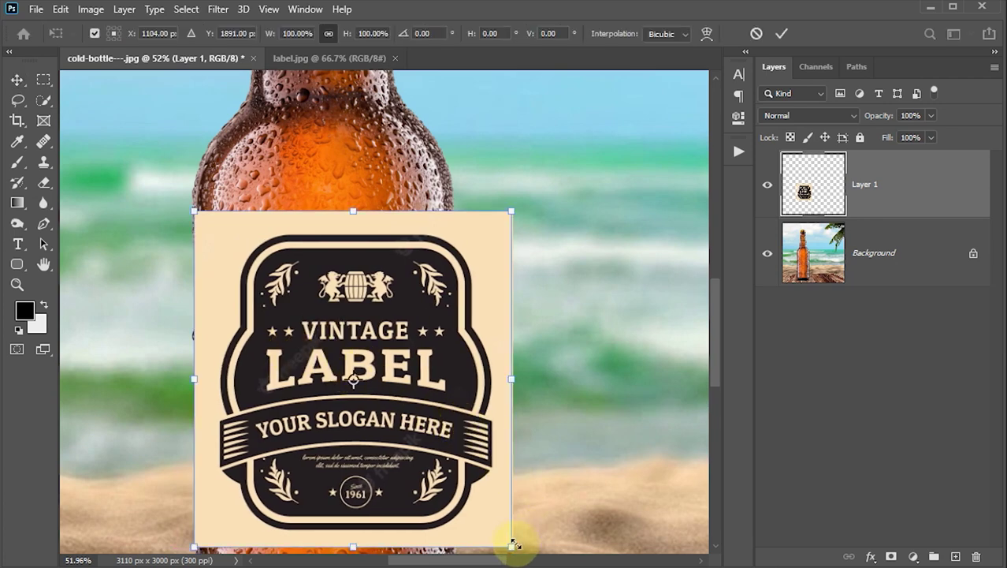
drag(490, 523, 443, 490)
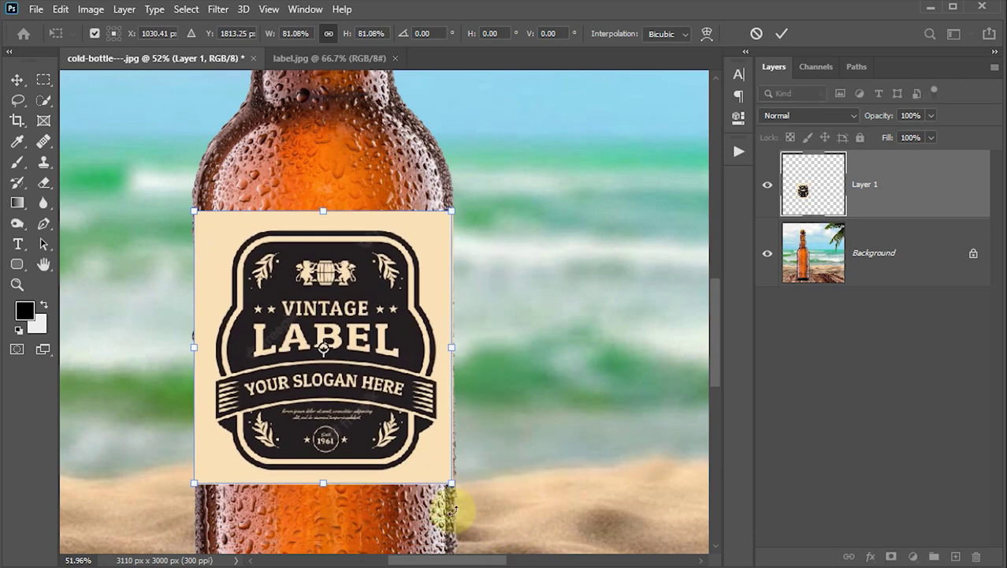
right_click(313, 383)
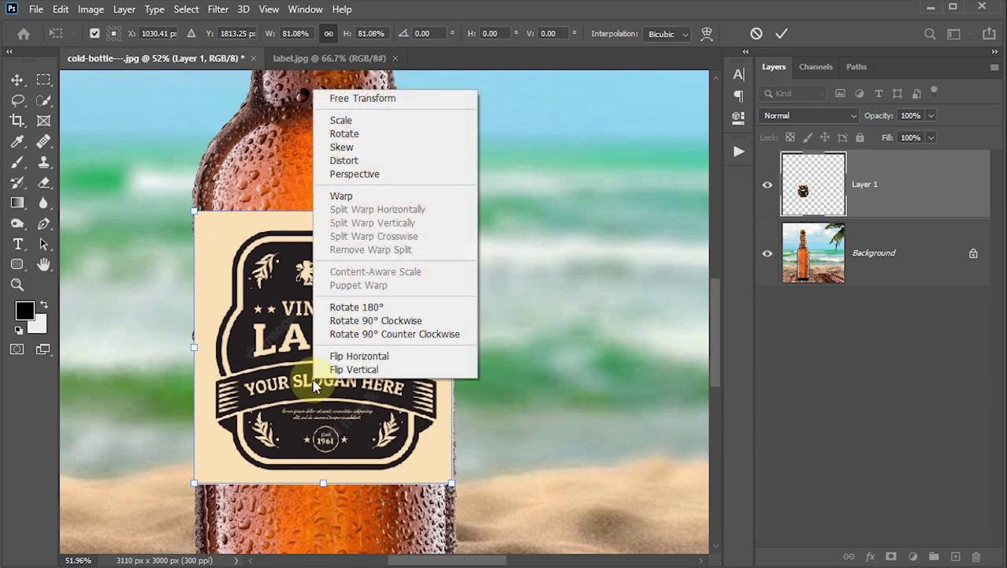
Warp the label with a Custom warp, arching the top edge up and curving the bottom edge
click(341, 197)
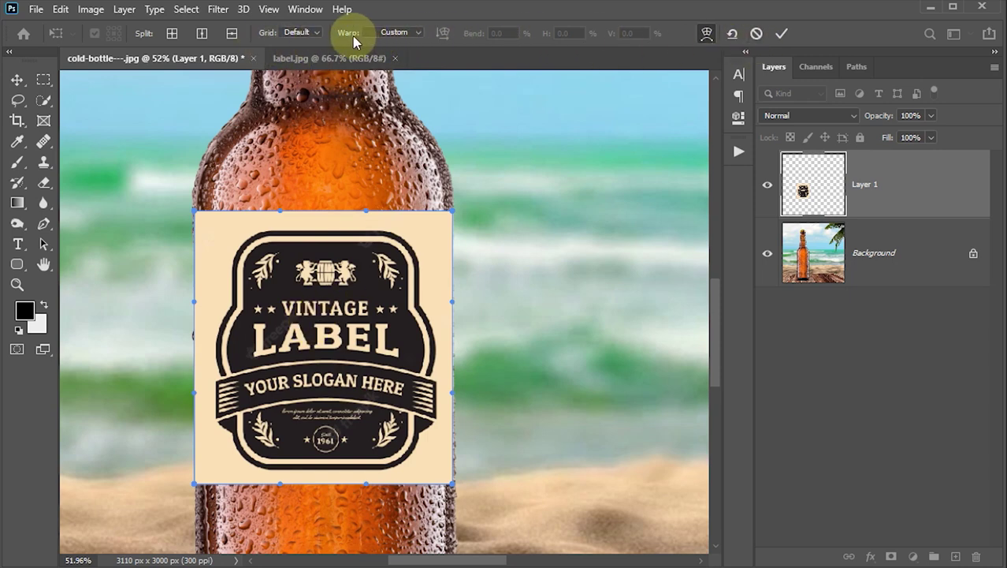
click(416, 35)
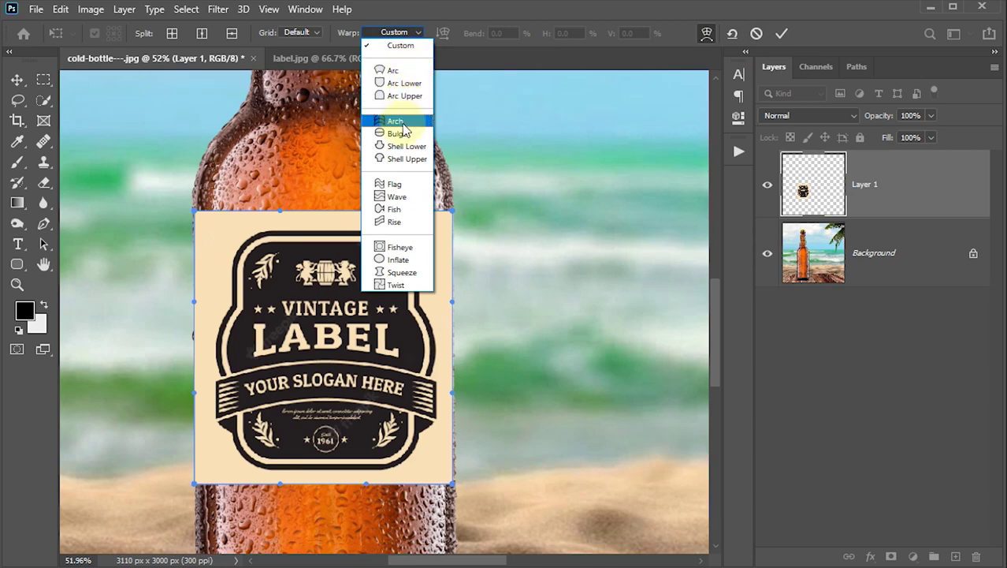
click(404, 84)
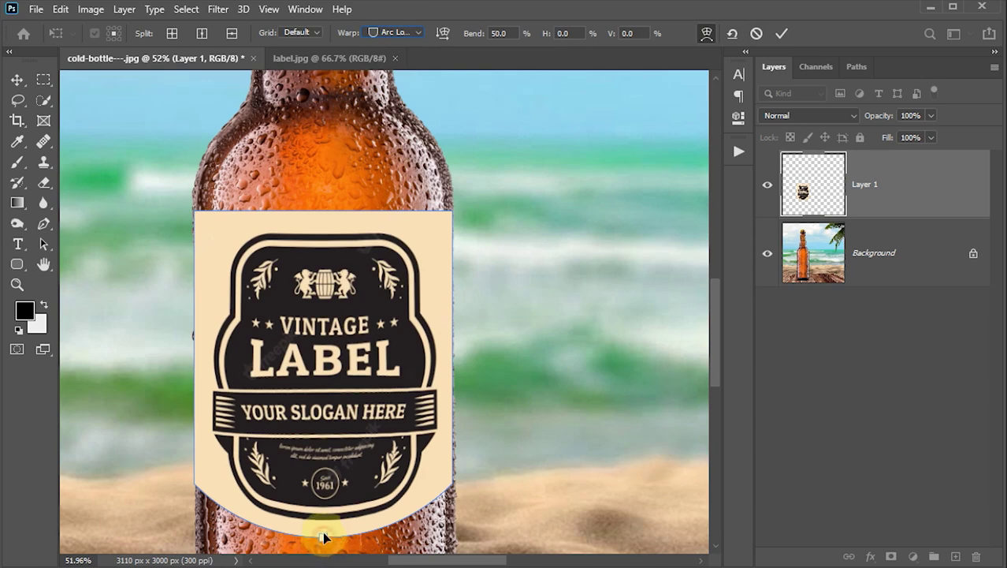
mouse_move(324, 535)
mouse_down()
mouse_move(326, 490)
mouse_move(326, 520)
mouse_up()
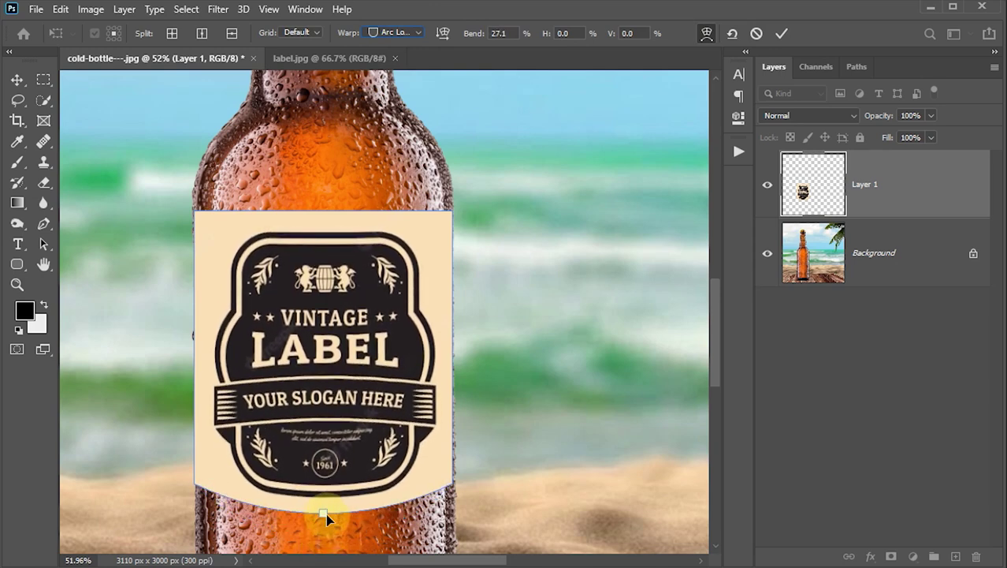
click(380, 33)
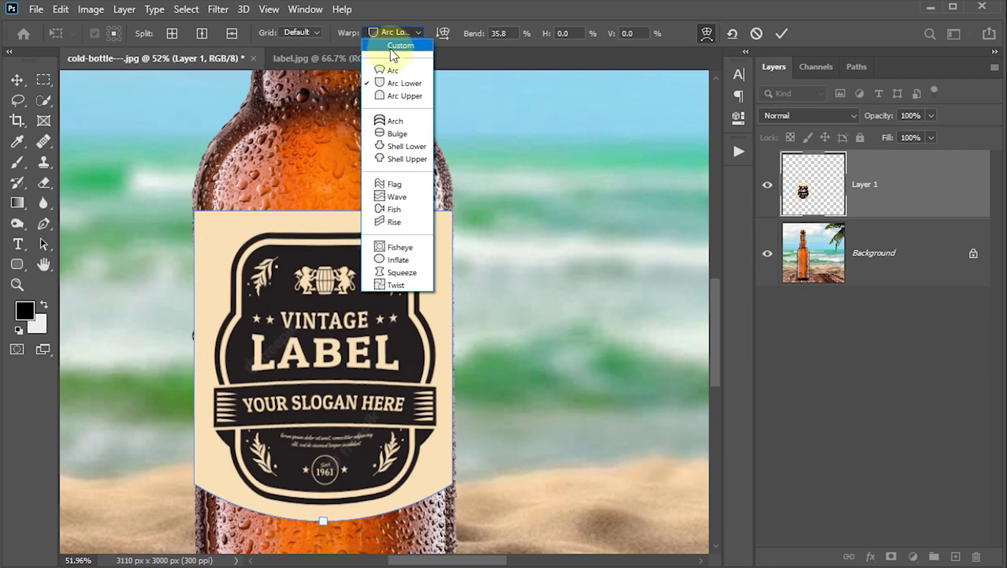
click(394, 47)
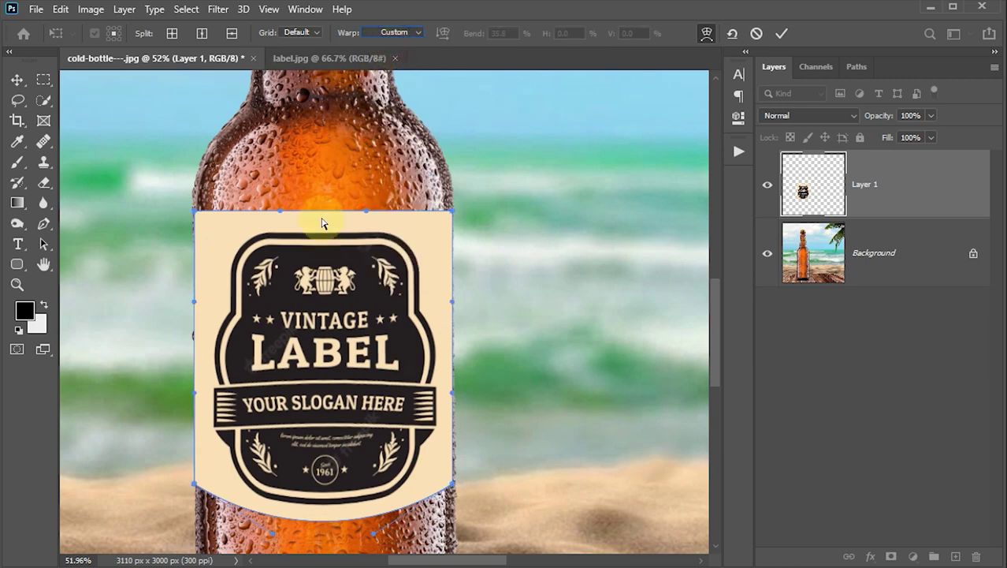
drag(322, 518, 321, 507)
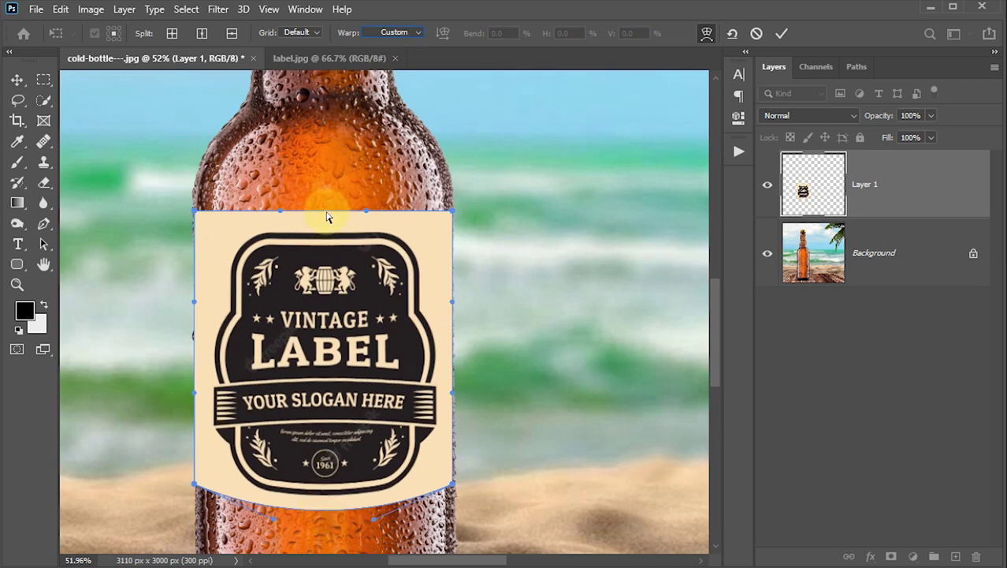
drag(325, 212, 324, 189)
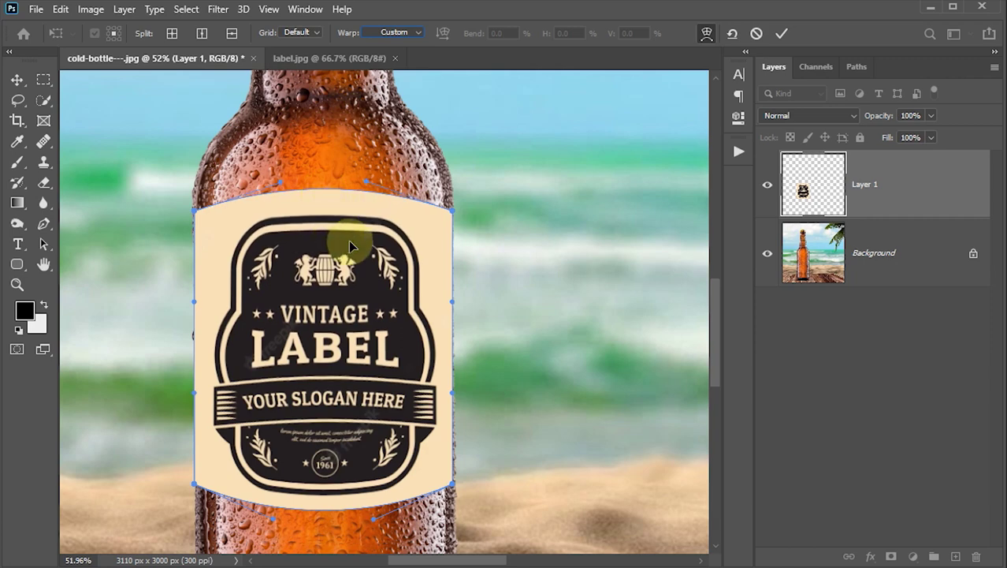
click(781, 33)
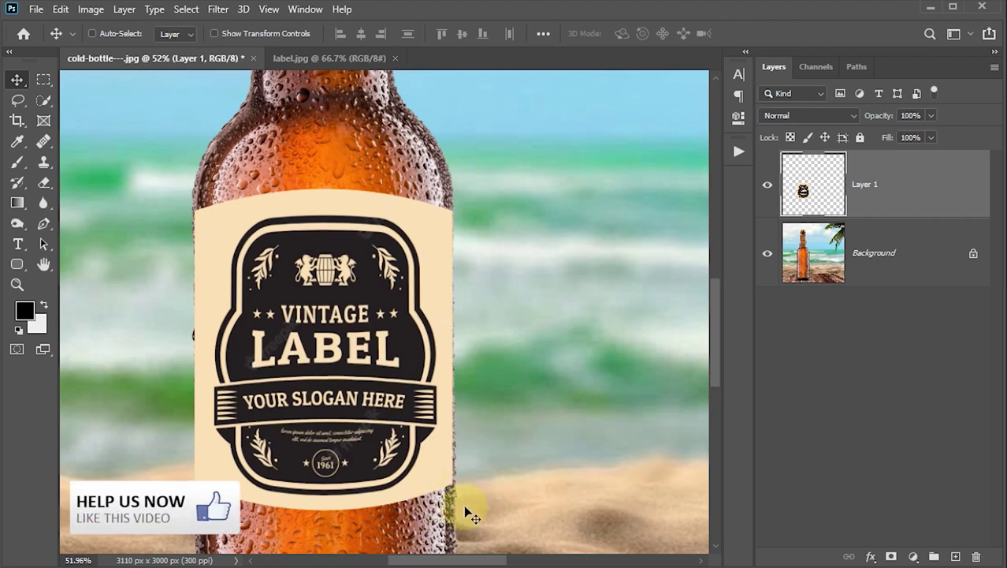
Widen the label to 101.41% and skew it 0.65° to match the bottle's sides
scroll(443, 497, up, 5)
scroll(443, 473, up, 1)
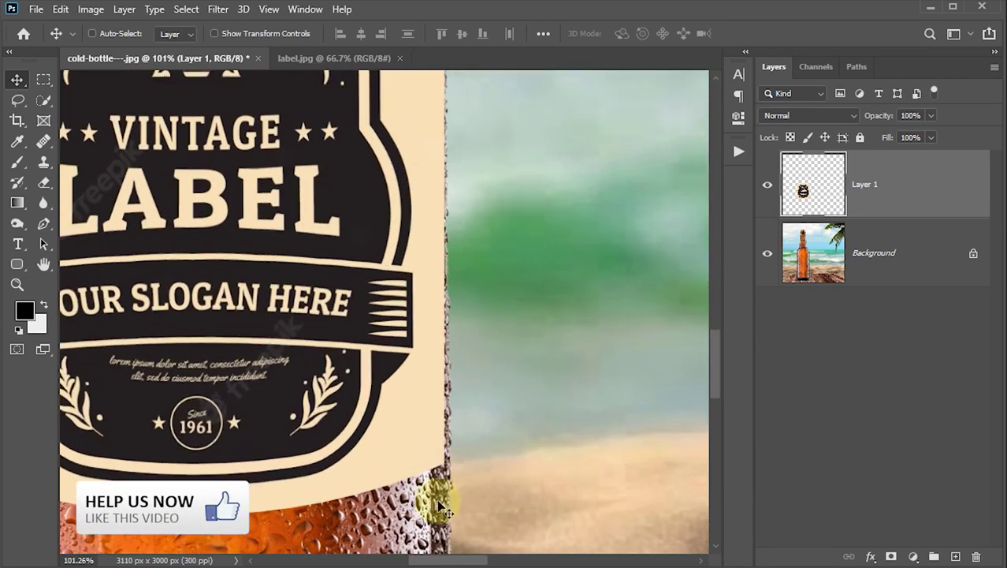
drag(473, 469, 472, 428)
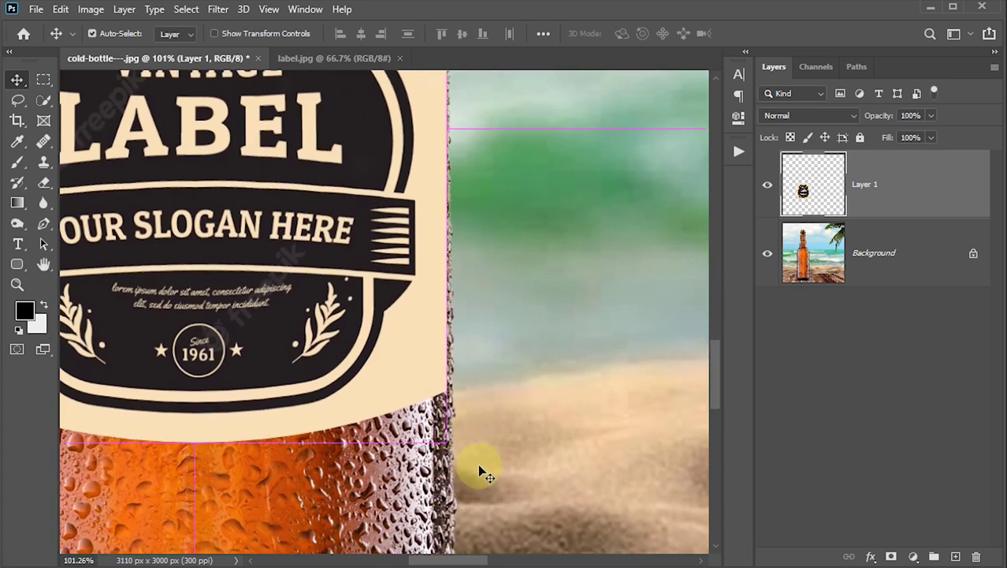
key(ctrl+t)
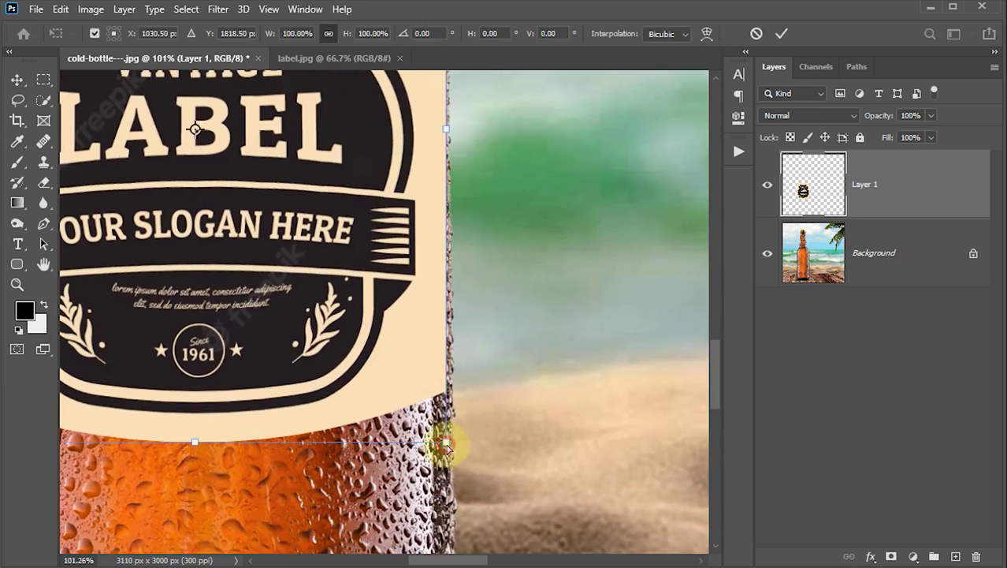
drag(446, 448, 454, 447)
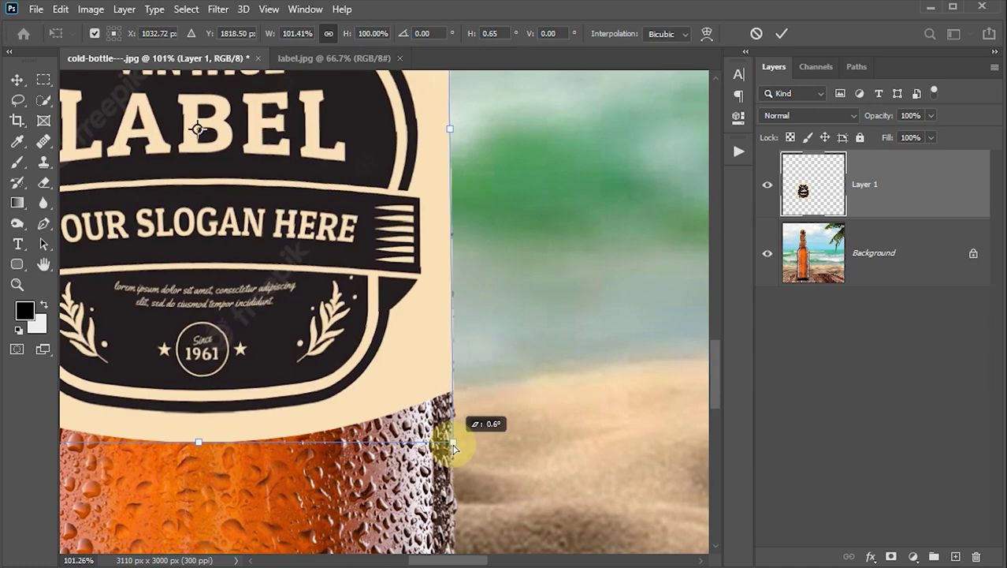
mouse_move(203, 266)
mouse_down()
mouse_move(419, 322)
mouse_move(424, 351)
mouse_up()
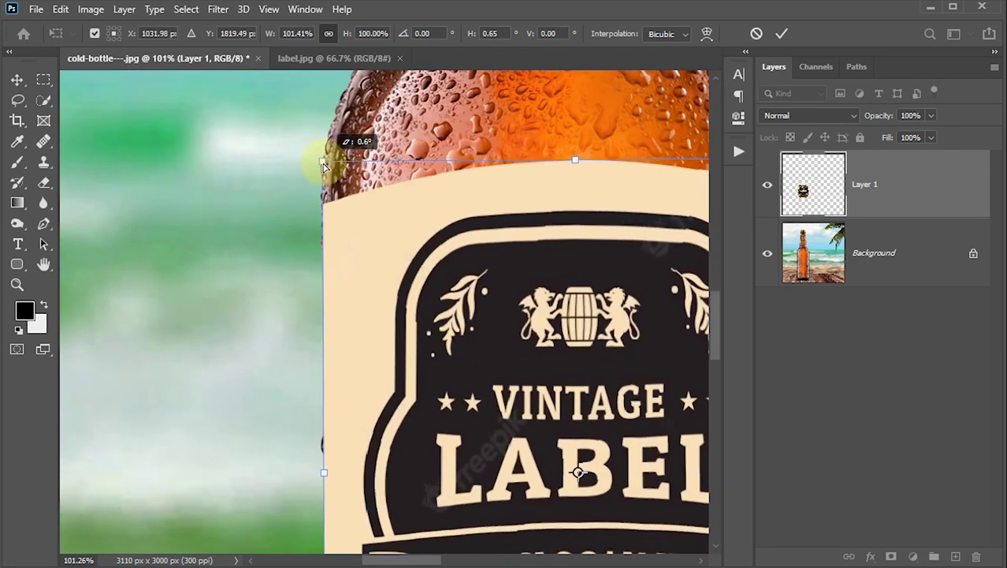
mouse_move(494, 258)
mouse_down()
mouse_move(251, 214)
mouse_move(293, 90)
mouse_up()
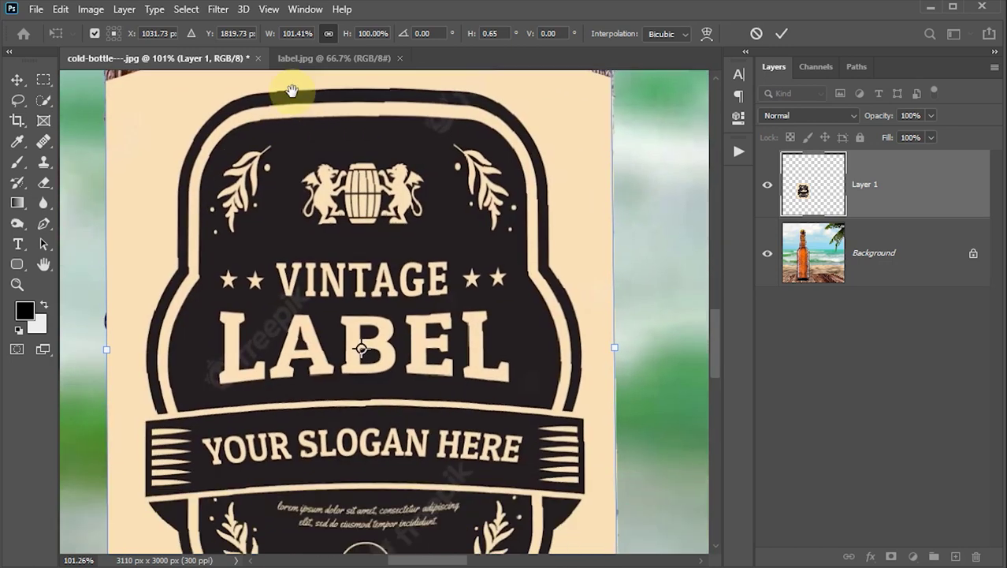
drag(303, 326, 314, 252)
drag(271, 308, 249, 309)
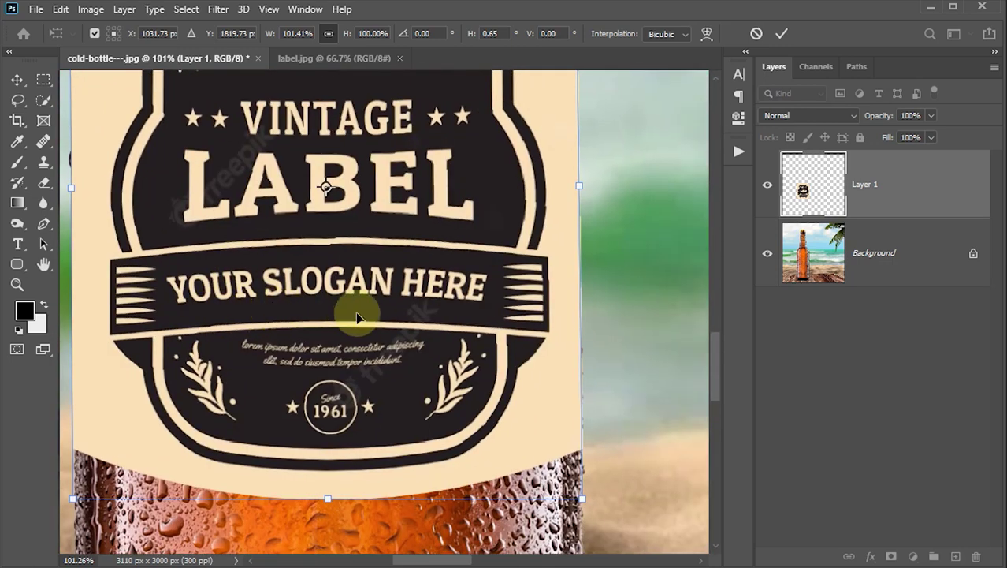
click(781, 33)
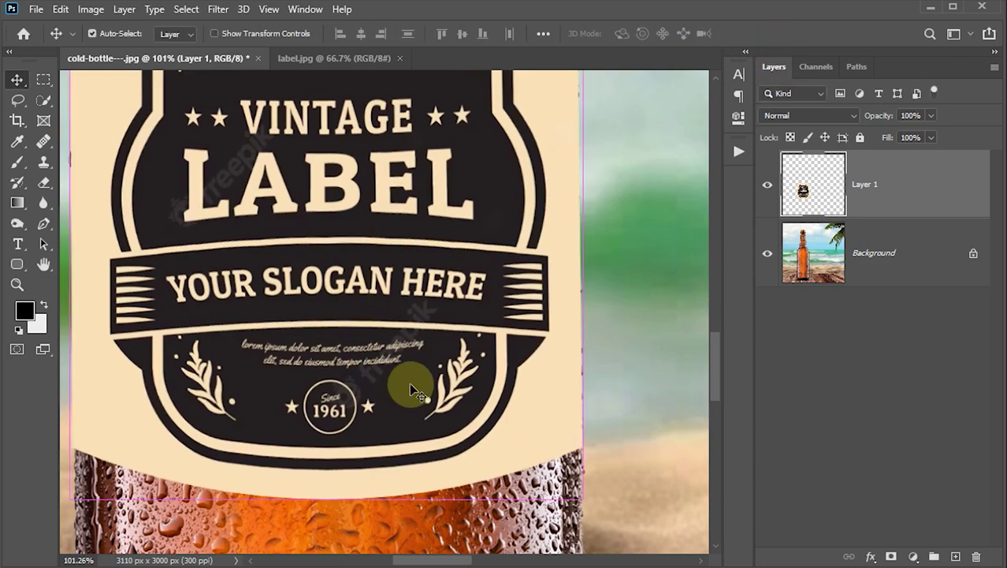
key(ctrl+0)
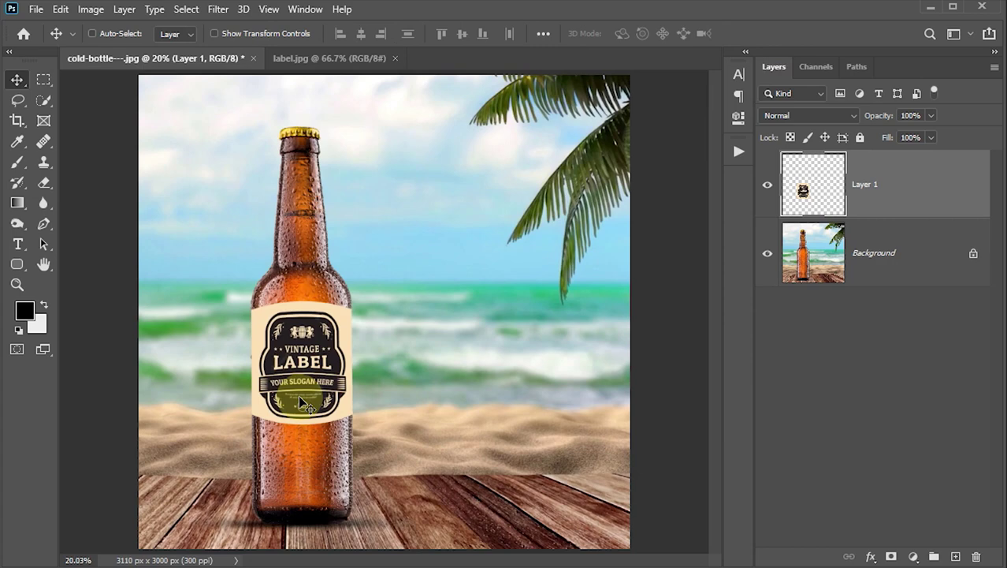
Duplicate the Background layer into a Background copy below Layer 1
click(803, 262)
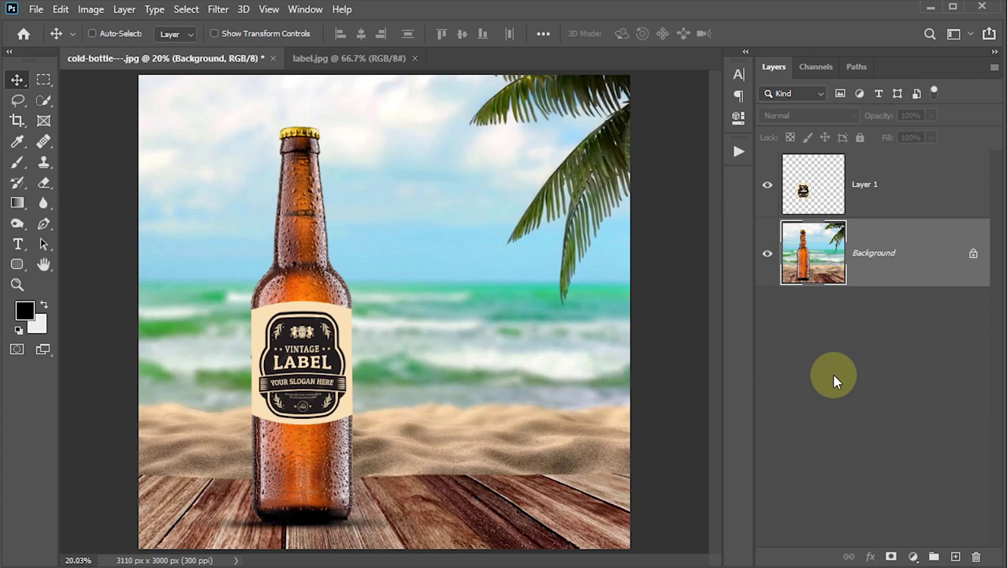
key(ctrl+j)
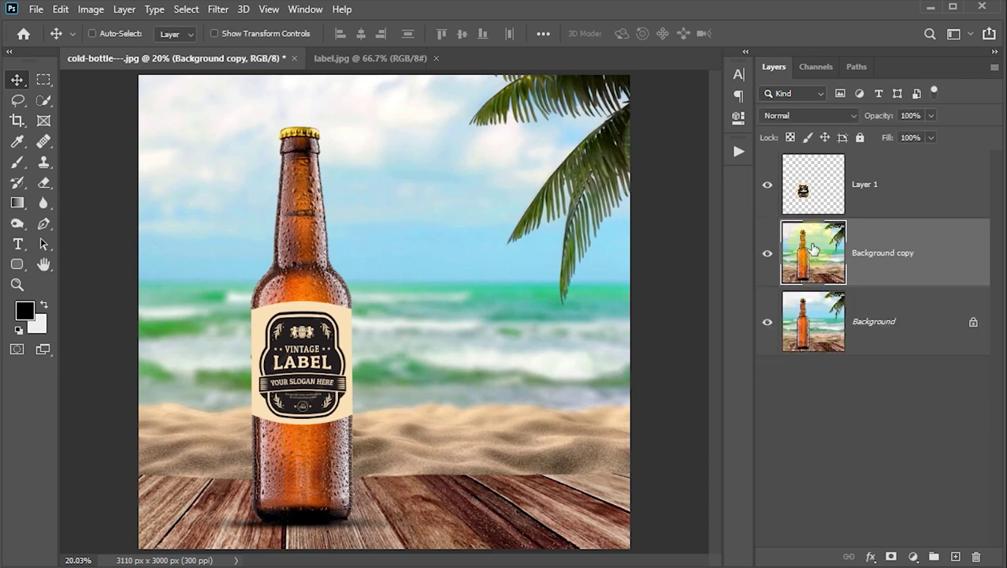
click(91, 9)
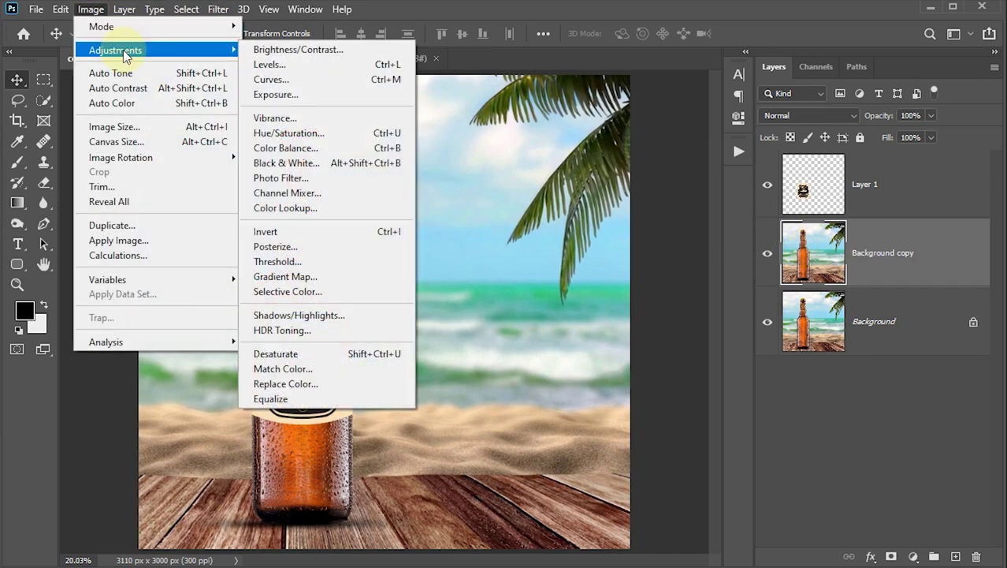
mouse_move(115, 49)
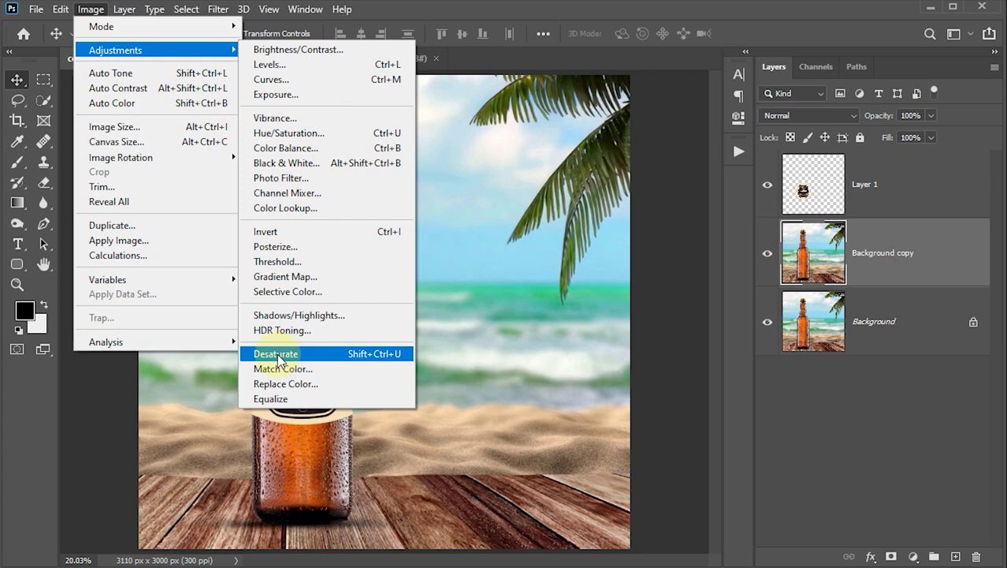
Desaturate the Background copy and move it above Layer 1
click(277, 356)
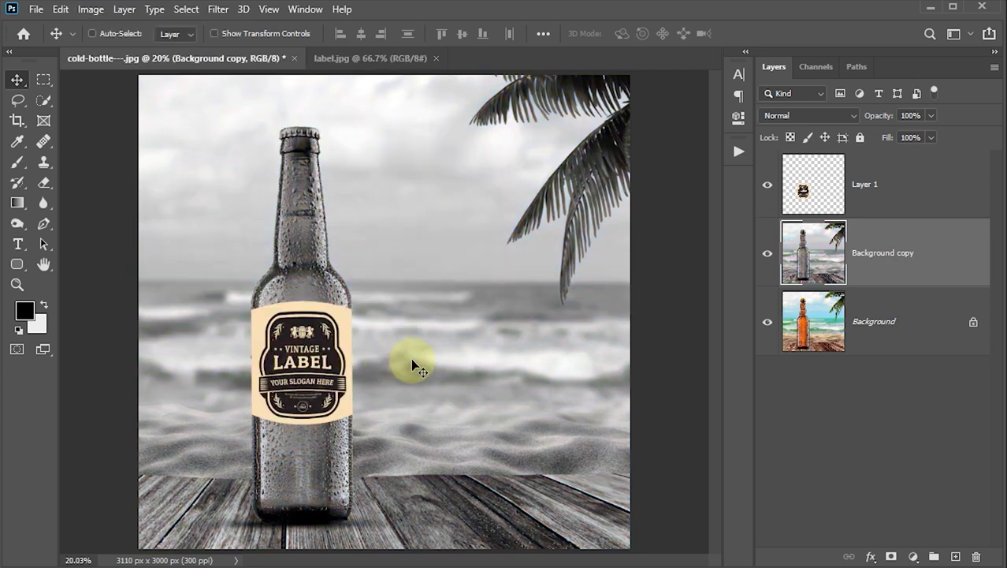
drag(819, 251, 823, 162)
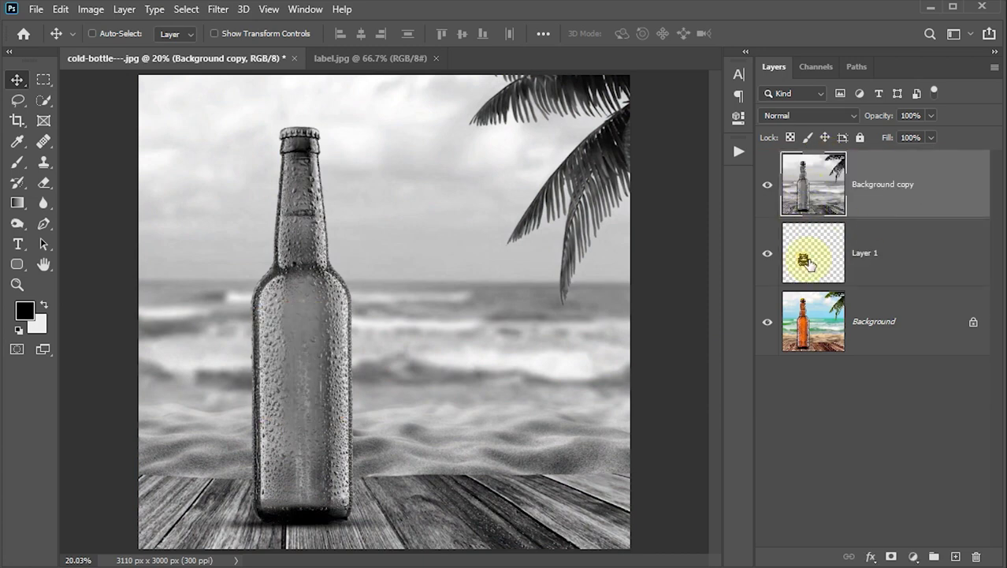
Clip the grayscale Background copy to the label in Linear Light mode, zooming onto the label
right_click(954, 182)
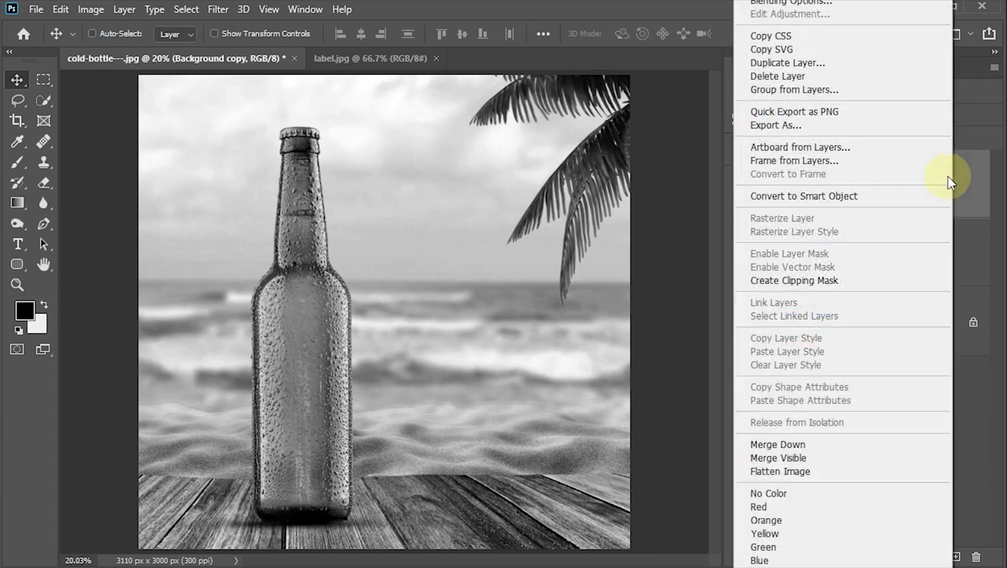
click(796, 280)
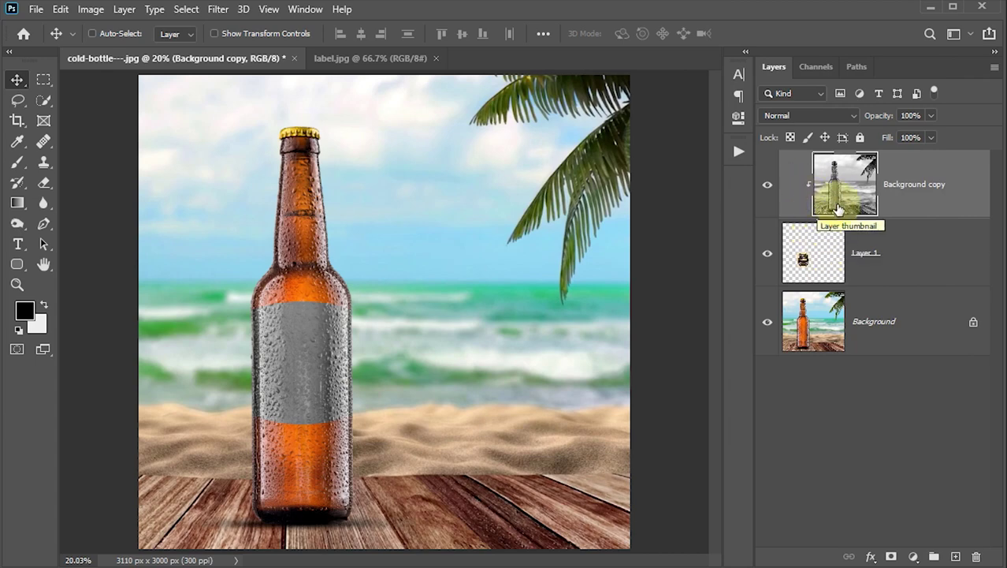
click(855, 118)
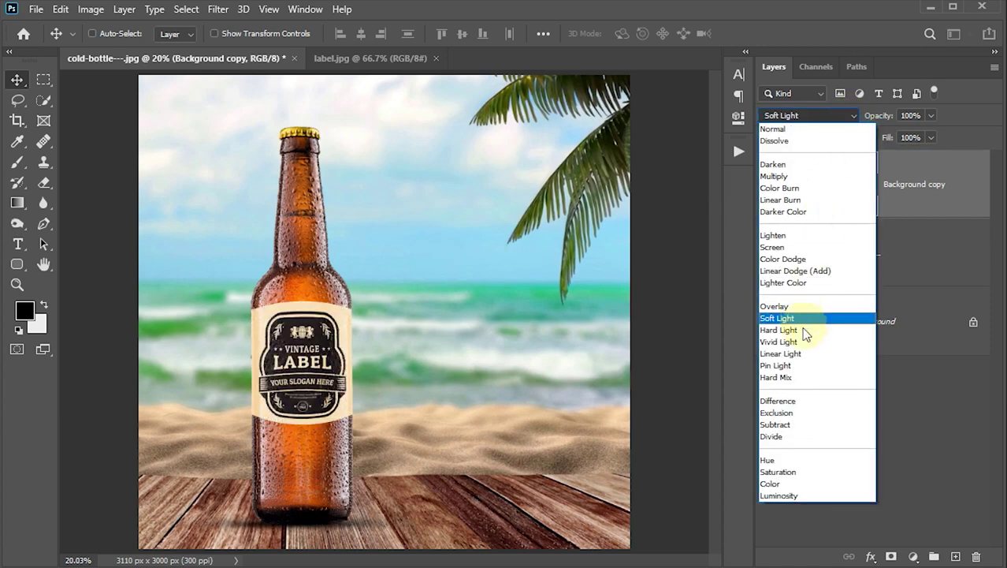
click(797, 354)
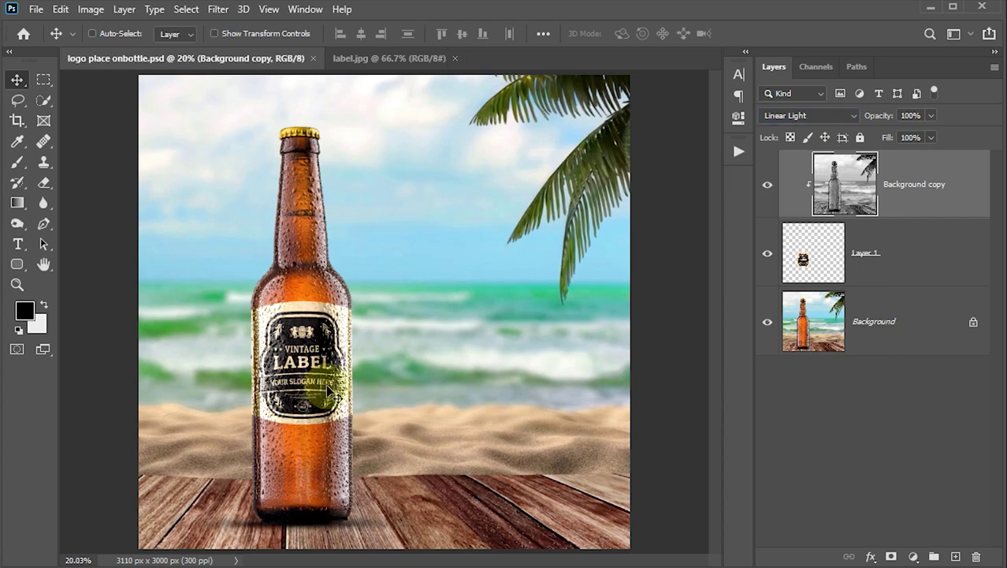
key(z)
mouse_move(362, 395)
mouse_down()
mouse_move(343, 392)
mouse_move(281, 340)
mouse_up()
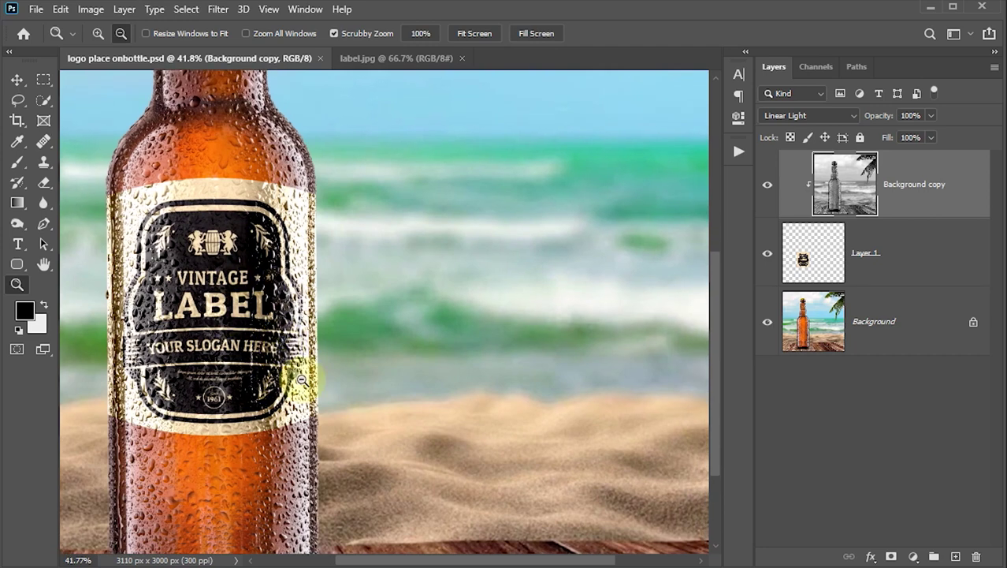
Set Layer 1's Underlying Layer Blend If ranges to 0/30 and 178/249
click(16, 80)
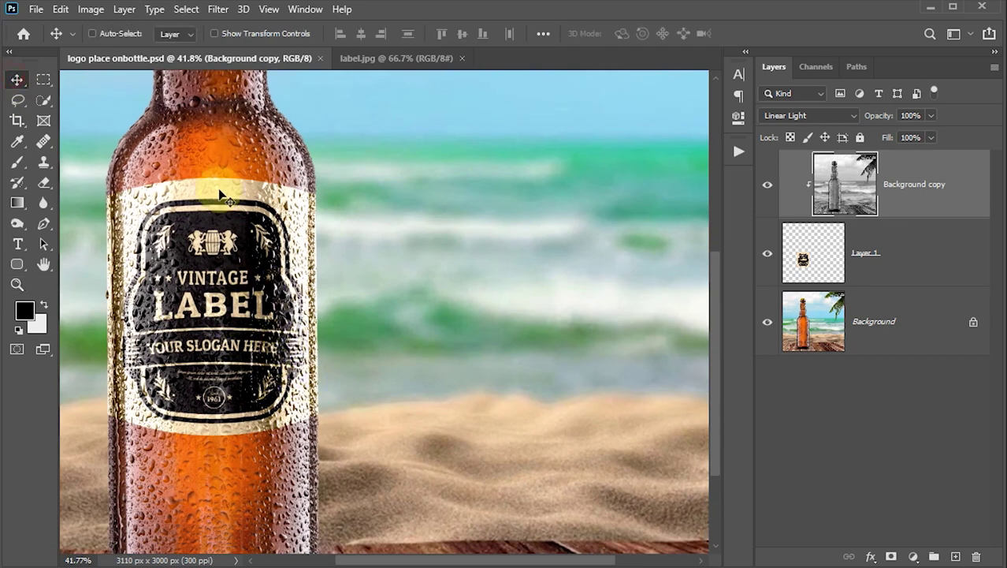
click(814, 245)
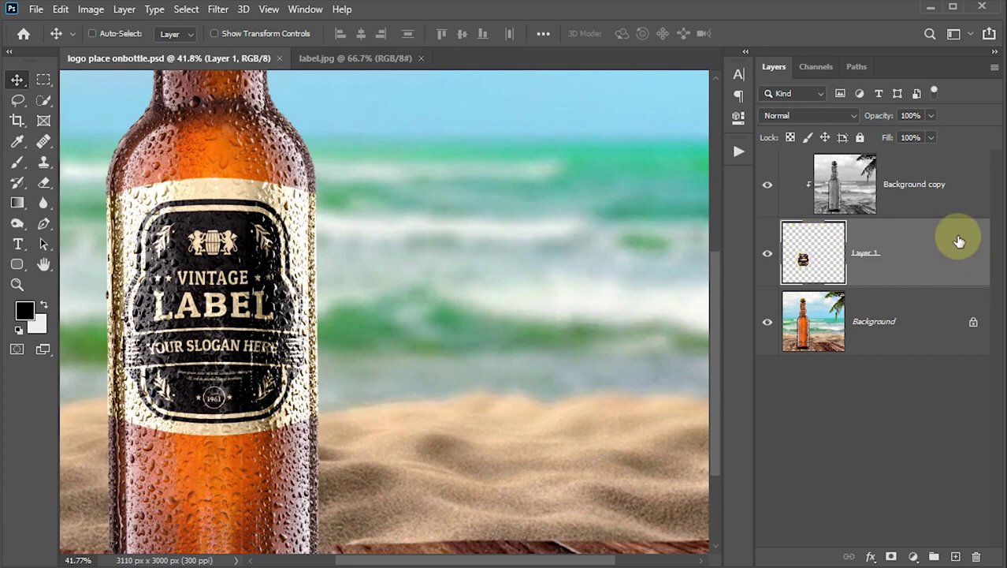
double_click(954, 261)
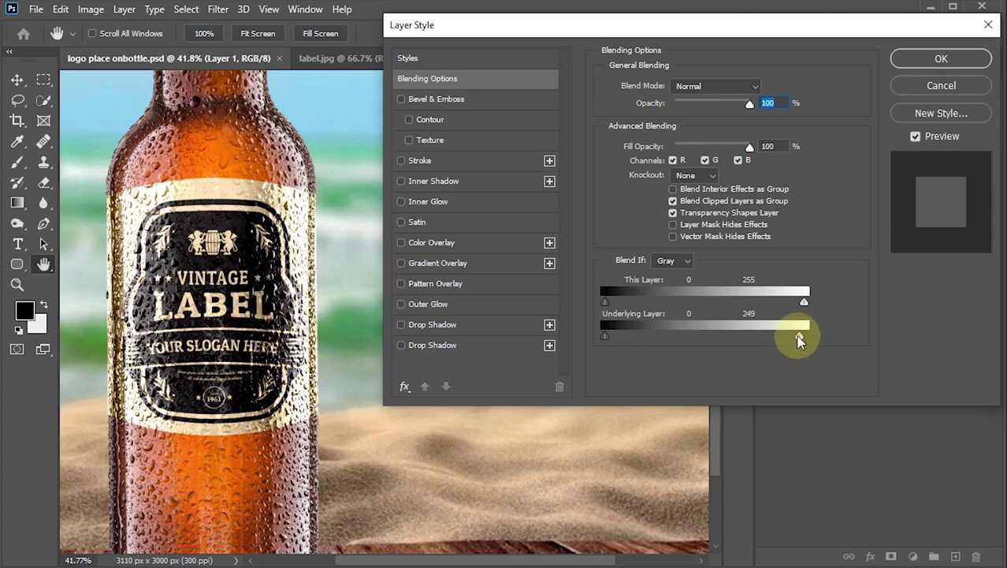
mouse_move(799, 339)
mouse_down()
mouse_move(690, 342)
mouse_move(745, 341)
mouse_up()
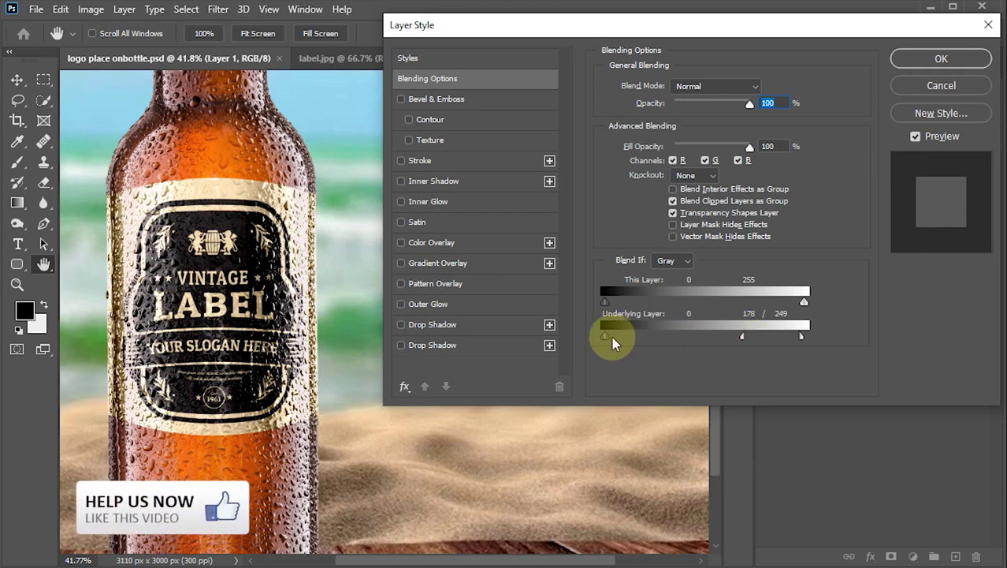
alt+click(607, 336)
drag(607, 336, 630, 341)
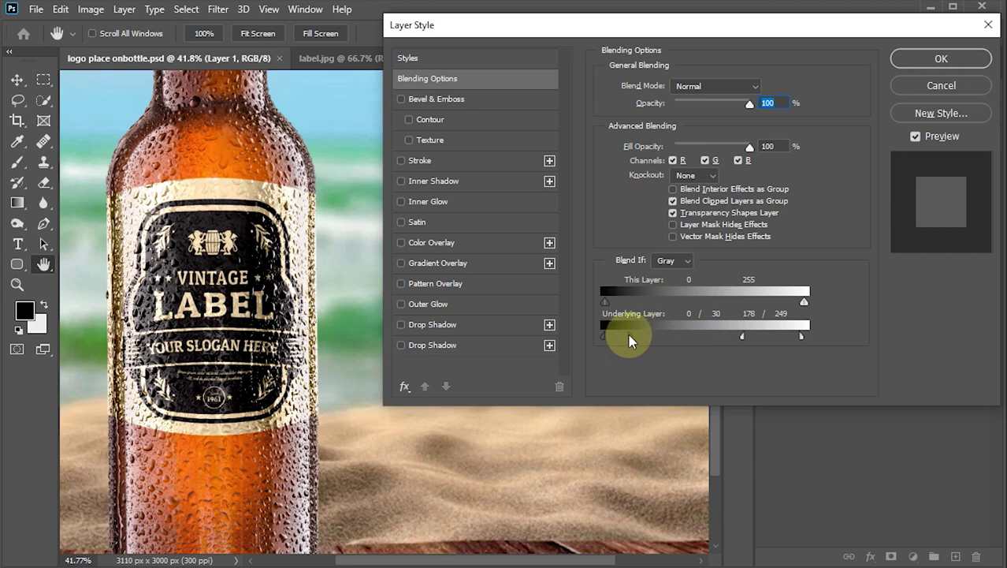
click(941, 58)
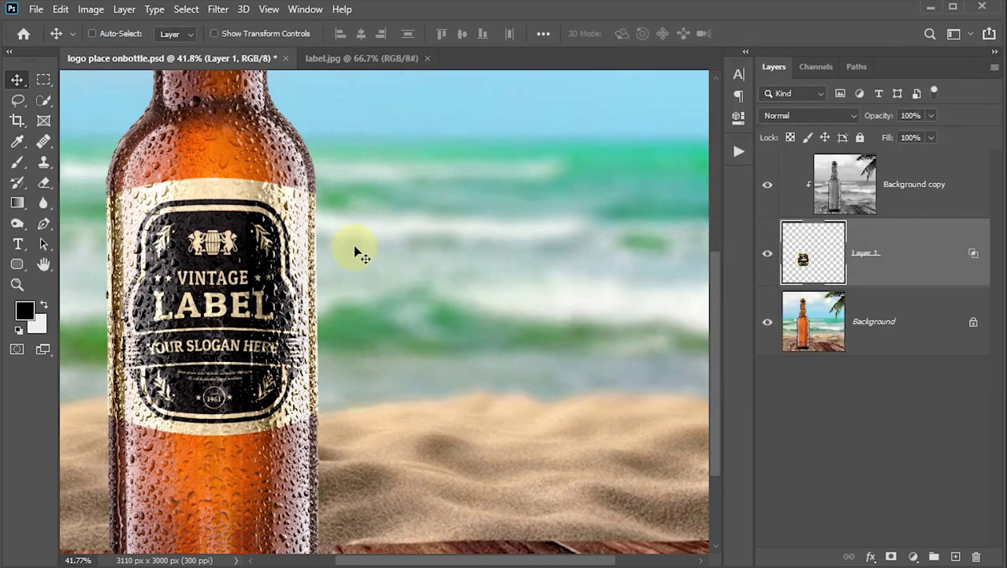
Save the document and set the Background copy texture layer's opacity to 80%
key(ctrl+s)
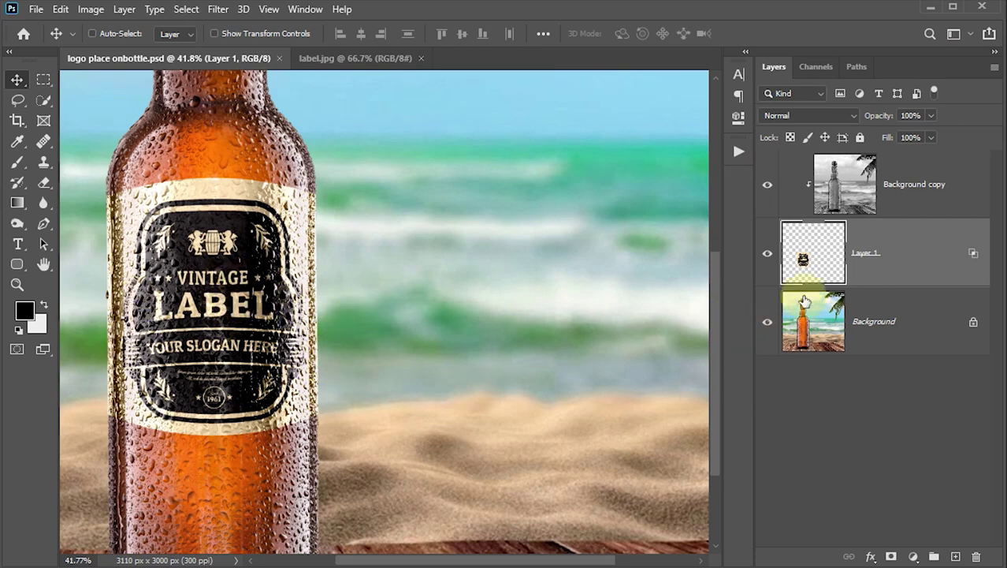
click(845, 184)
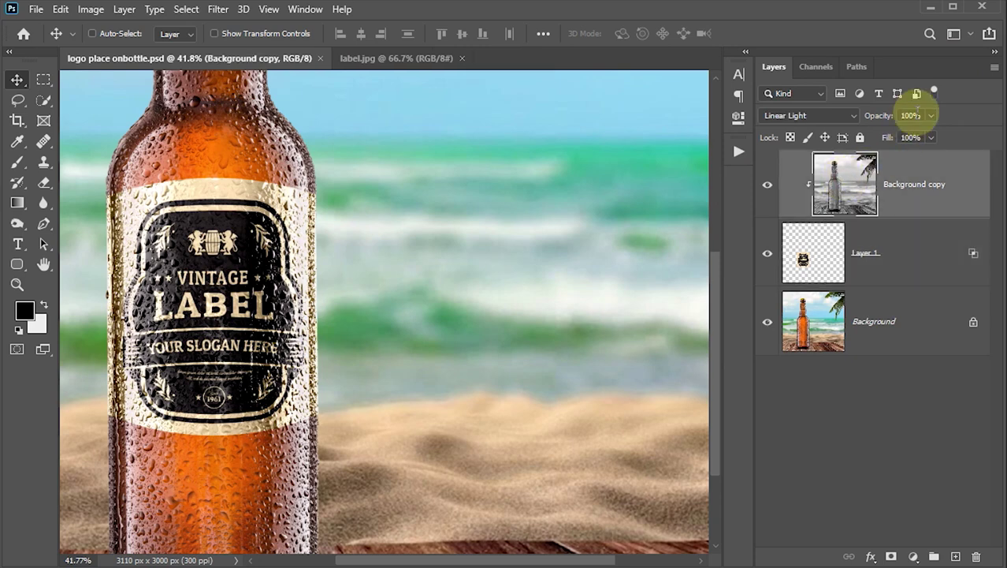
click(912, 116)
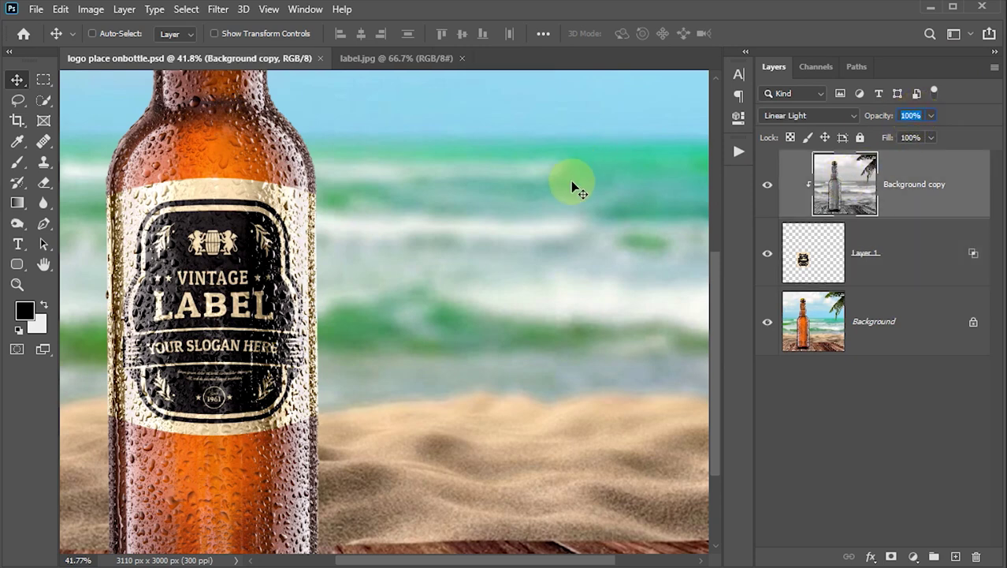
text(70)
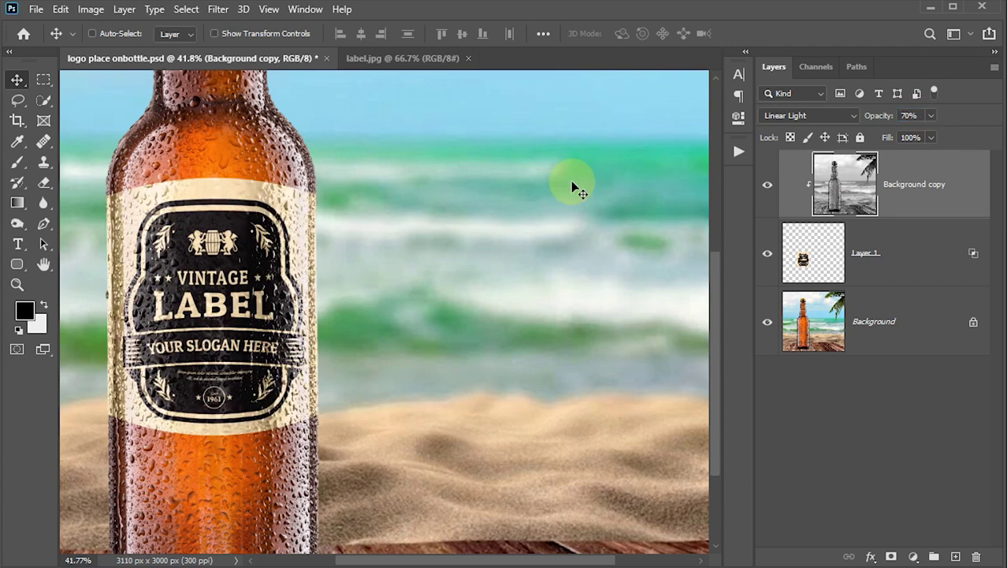
click(909, 115)
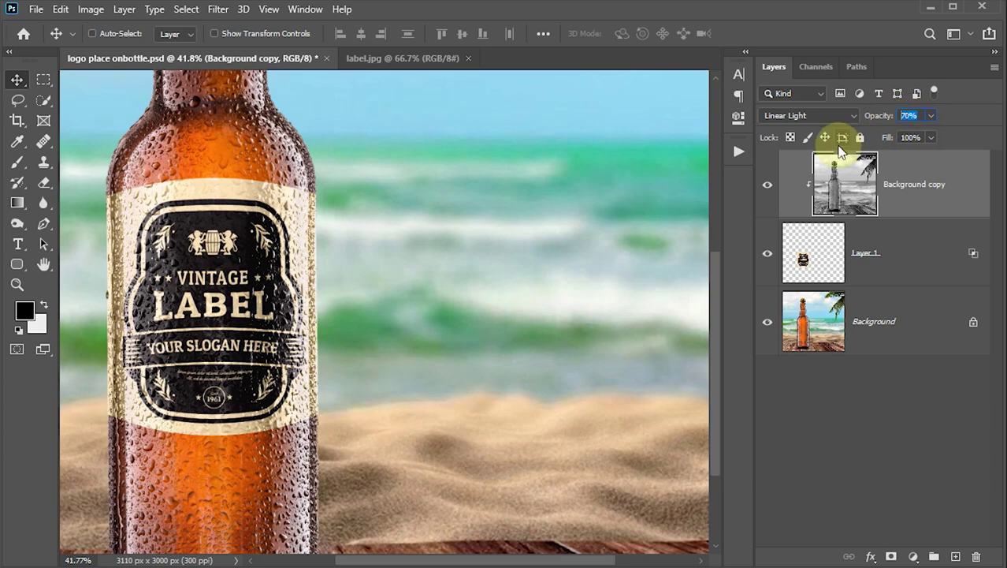
text(80)
key(Return)
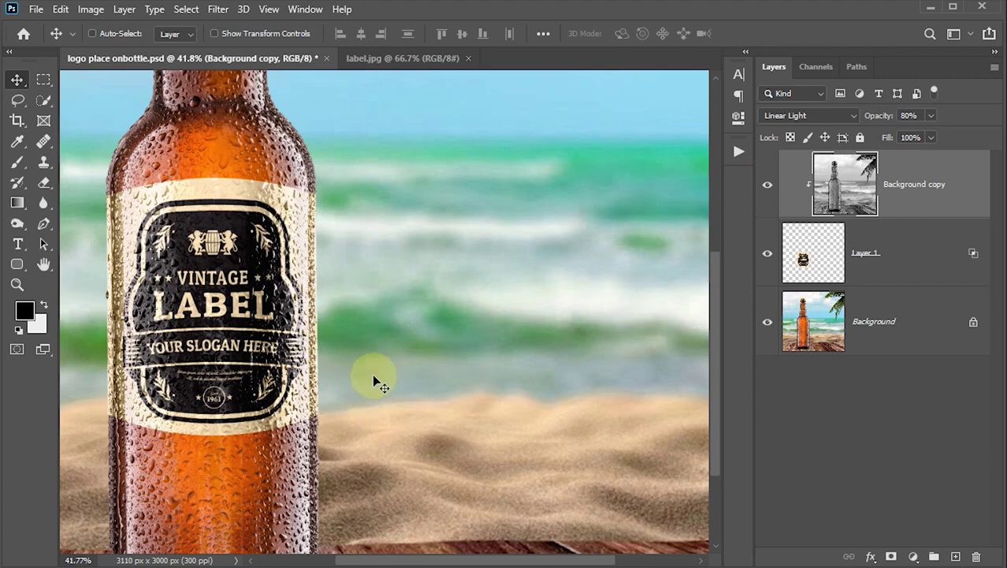
Zoom out to the whole beach photo and hide all panels and toolbars
scroll(374, 377, down, 2)
scroll(373, 377, down, 2)
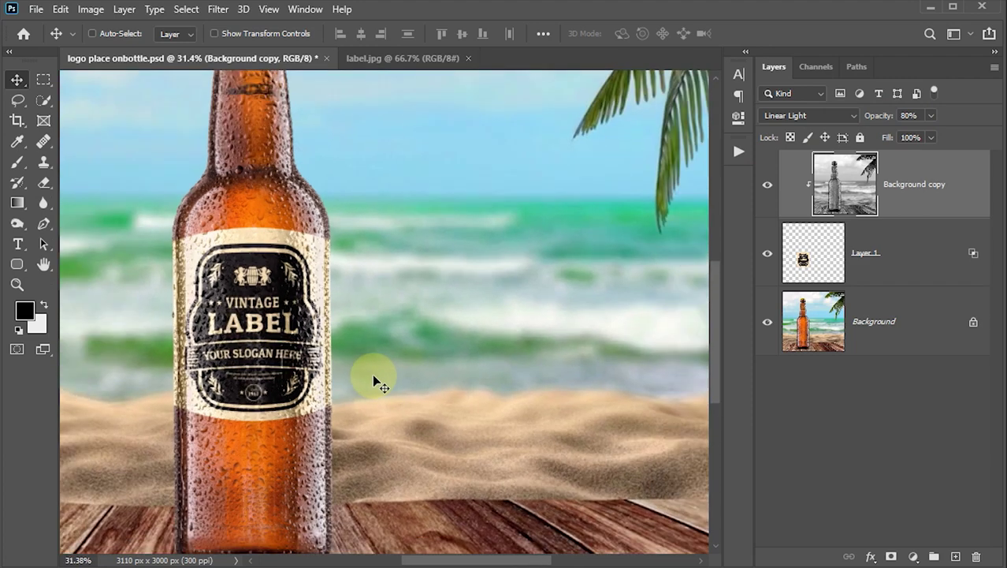
scroll(373, 380, down, 1)
scroll(374, 380, down, 1)
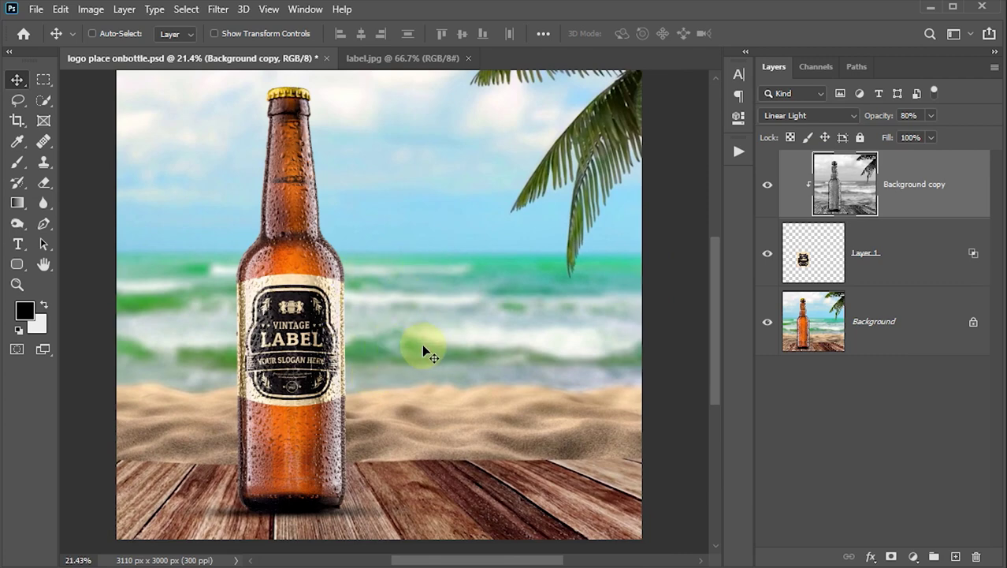
scroll(441, 345, down, 1)
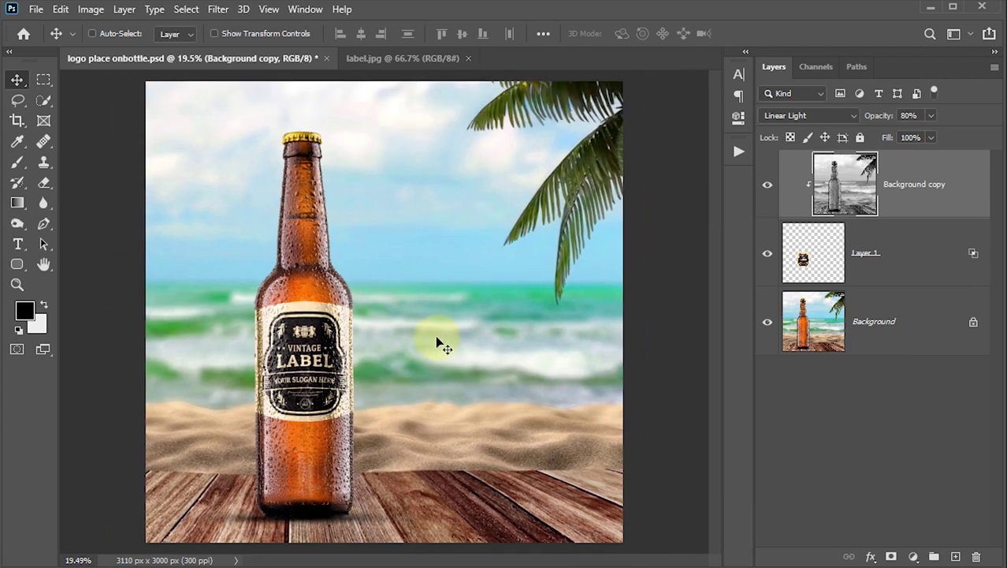
key(Tab)
Zoom in on the label and pan along the bottle to inspect the wrap
scroll(473, 359, up, 2)
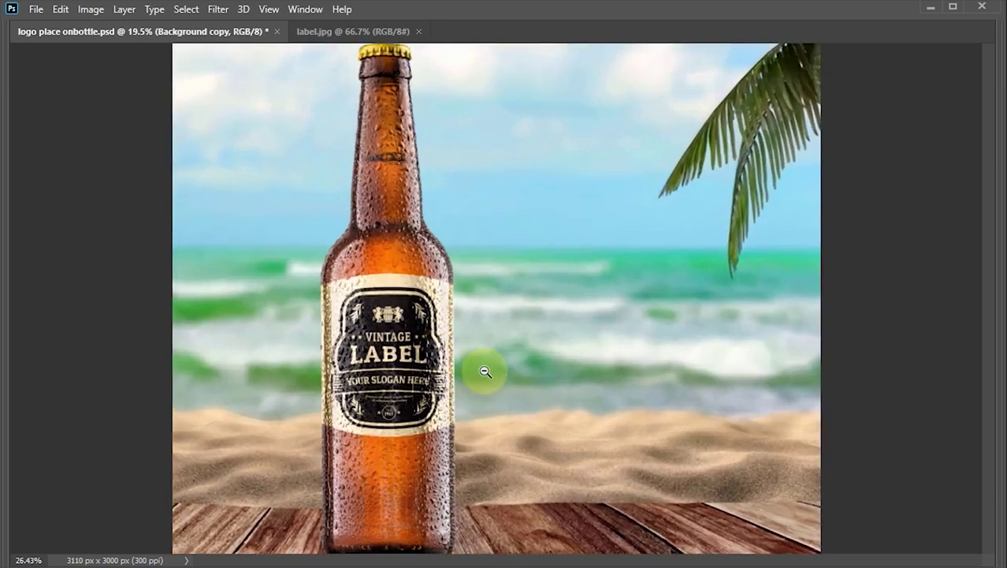
scroll(486, 372, up, 2)
scroll(490, 387, up, 2)
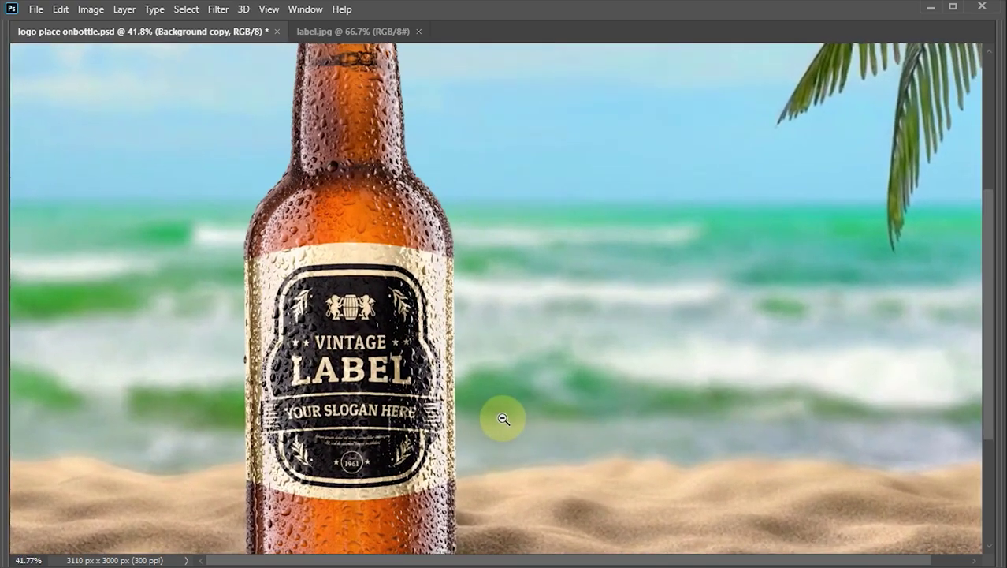
drag(499, 412, 499, 380)
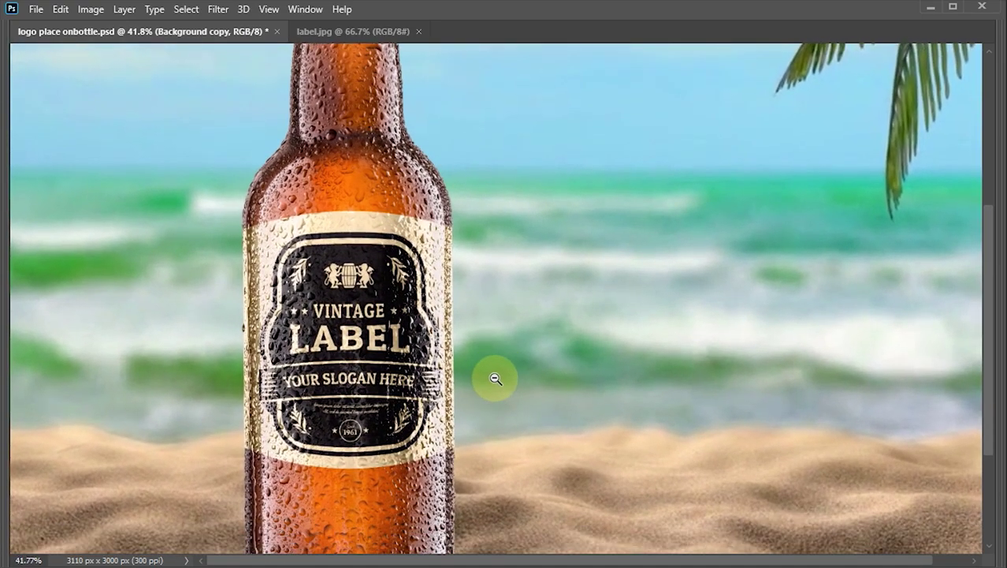